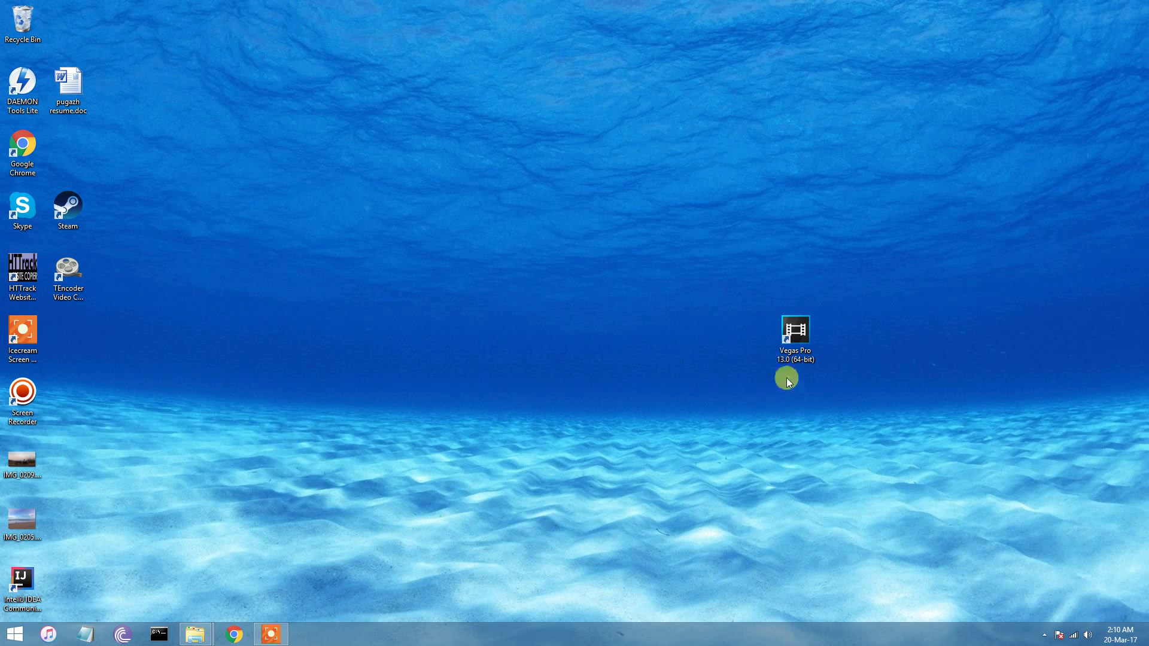
Launch Vegas Pro 13.0 (64-bit) from its desktop shortcut
{"action": "left_click", "coordinate": [793, 339]}
{"action": "double_click", "coordinate": [792, 339]}
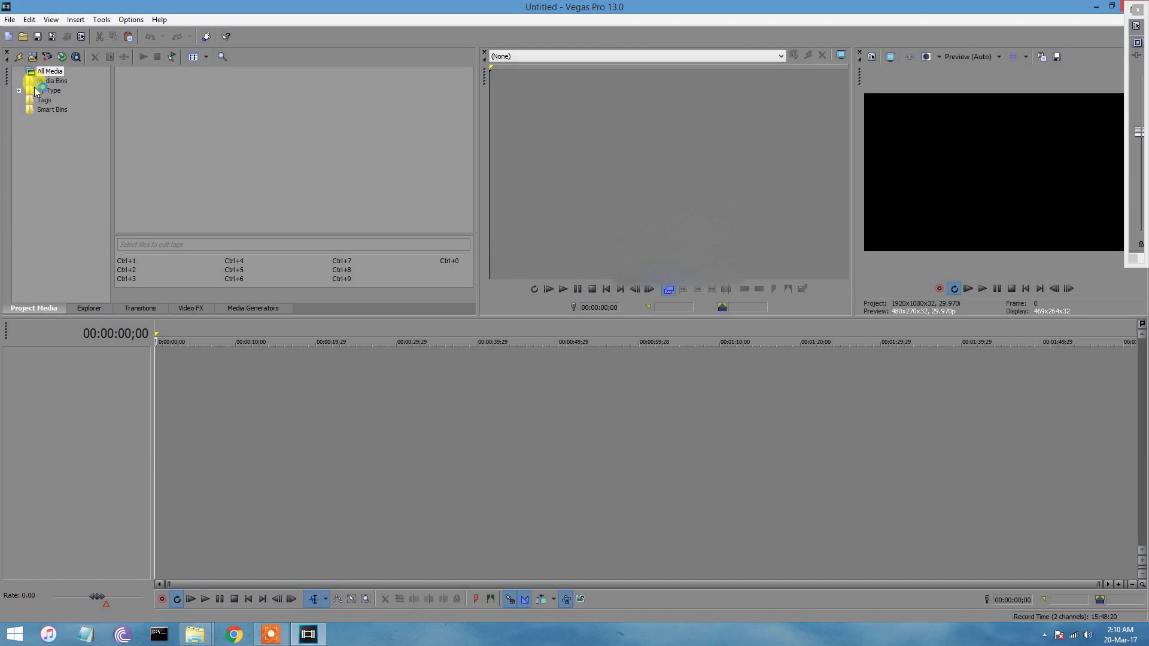
Open Rec 001.mp4 onto the timeline and briefly play it, with the preview staying black
{"action": "left_click", "coordinate": [28, 18]}
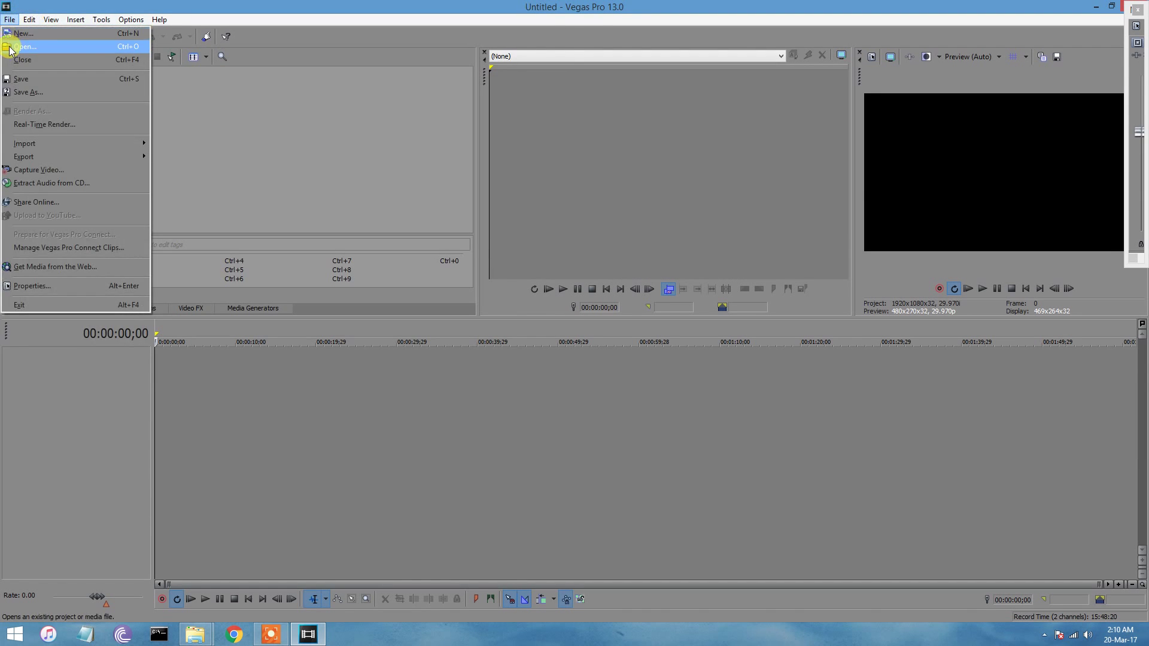
{"action": "left_click", "coordinate": [28, 47]}
{"action": "double_click", "coordinate": [137, 140]}
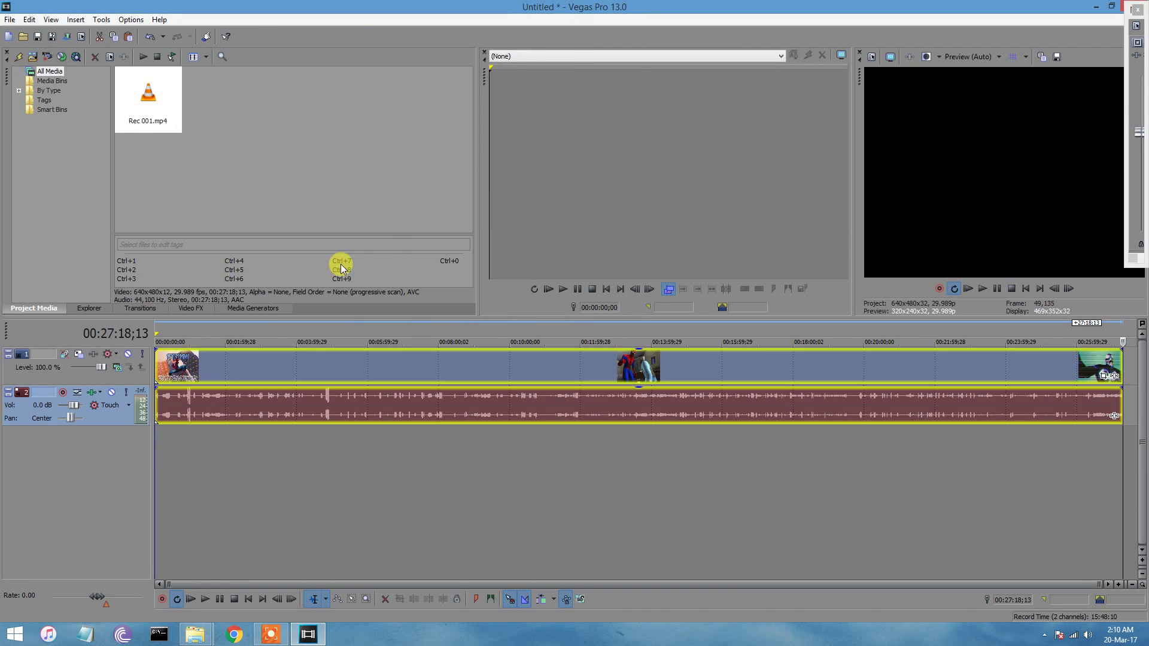
{"action": "left_click", "coordinate": [978, 288]}
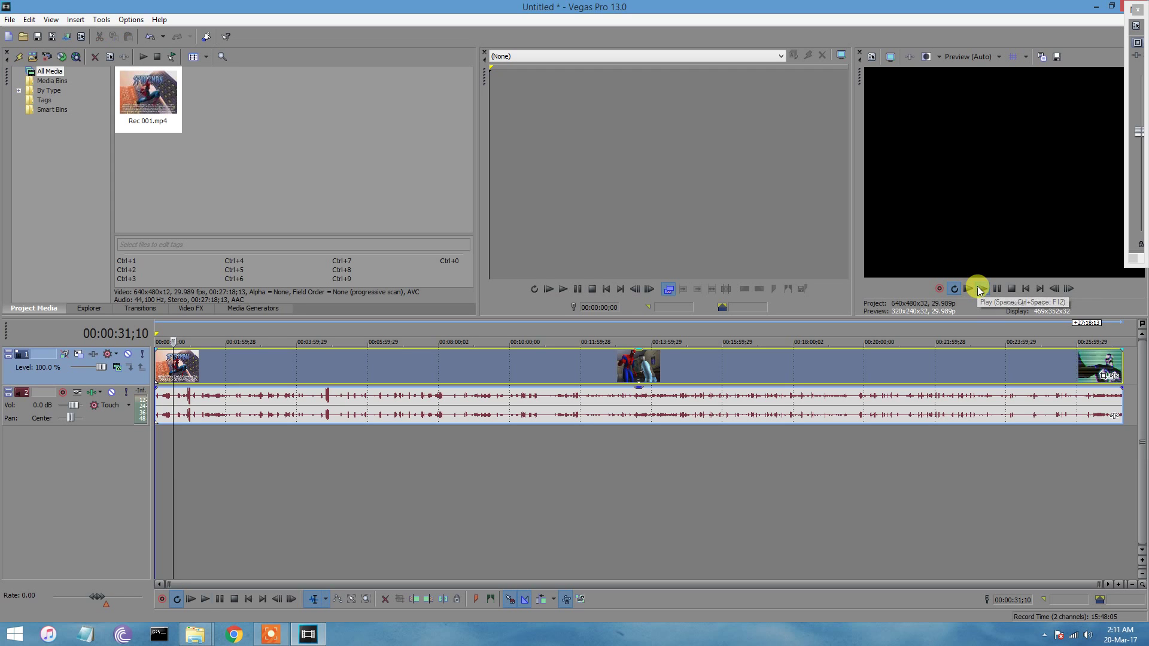
{"action": "left_click", "coordinate": [1012, 289]}
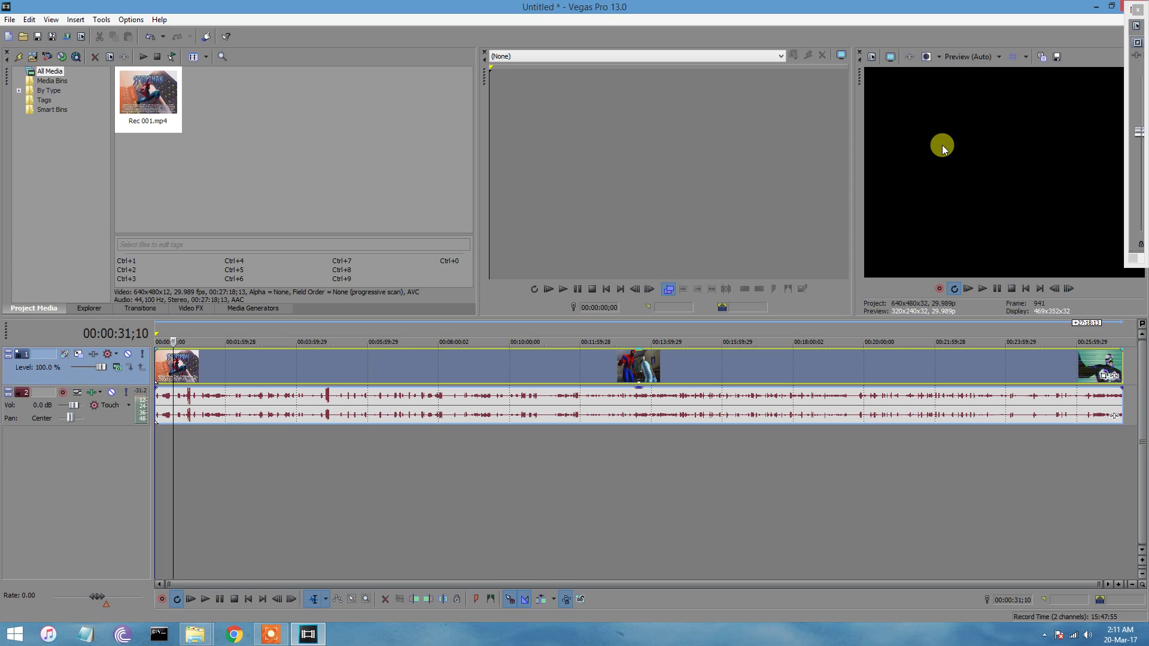
Set GPU acceleration of video processing to Off in Video Preview Preferences and accept the restart notice
{"action": "right_click", "coordinate": [940, 140]}
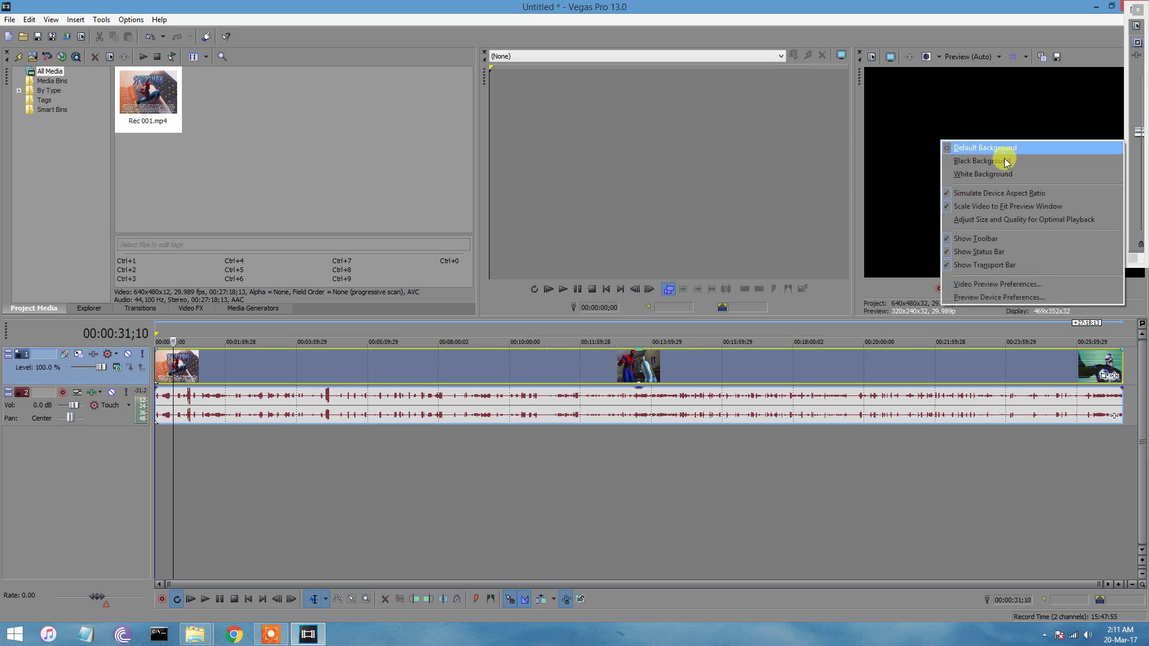
{"action": "left_click", "coordinate": [1004, 285]}
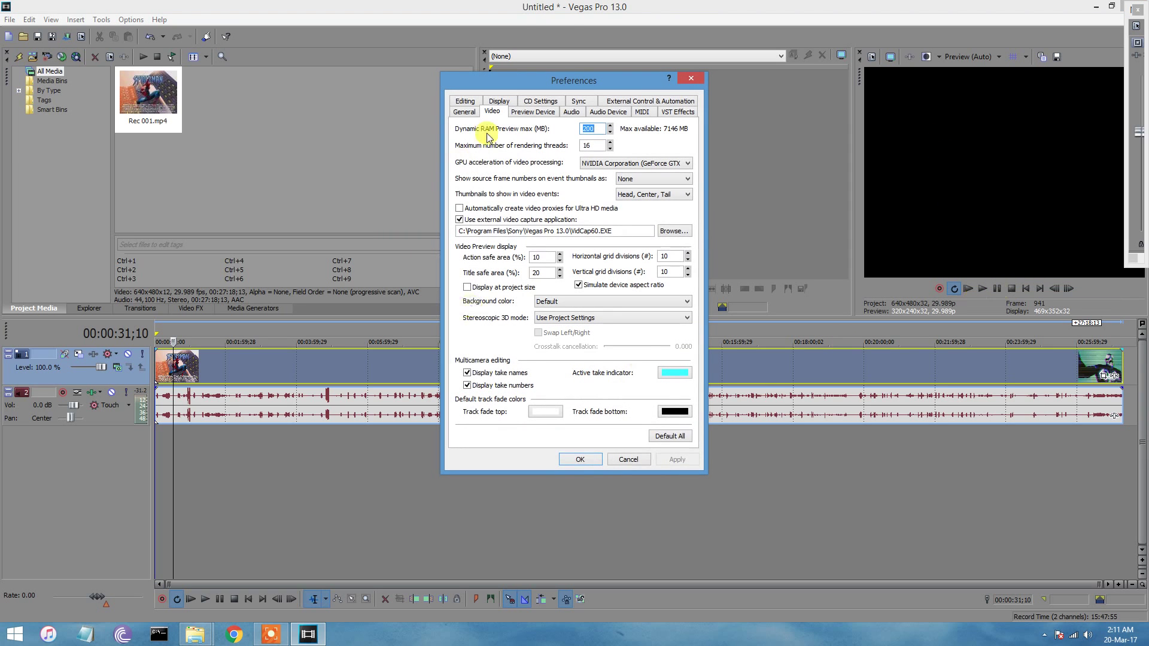
{"action": "left_click", "coordinate": [602, 164]}
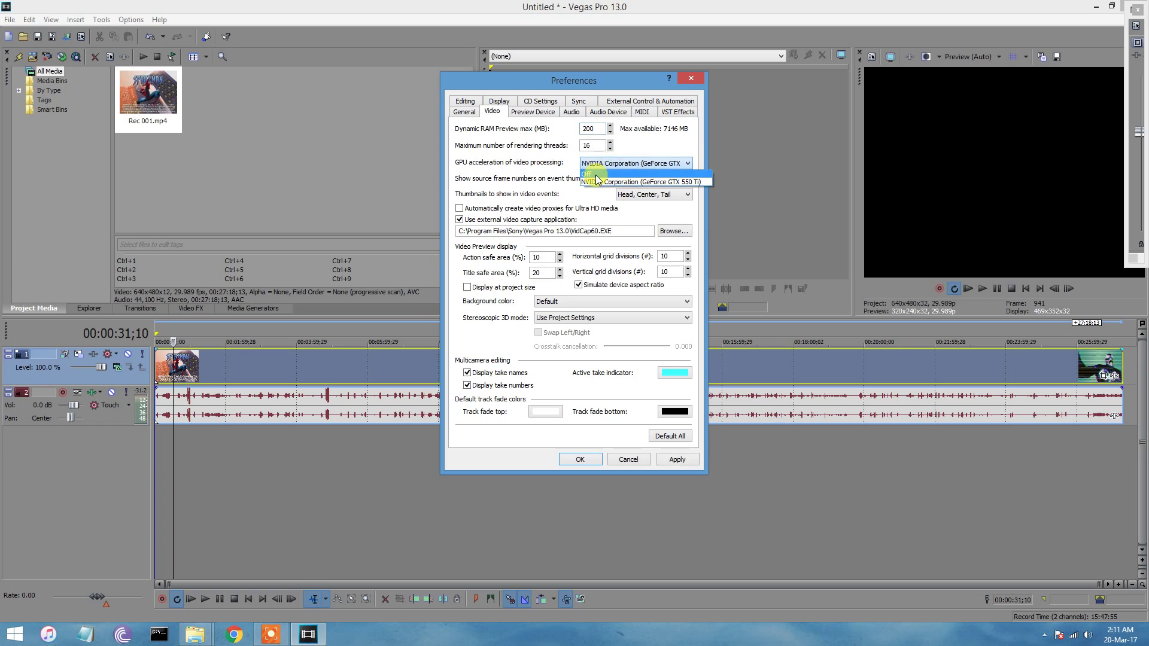
{"action": "left_click", "coordinate": [681, 460]}
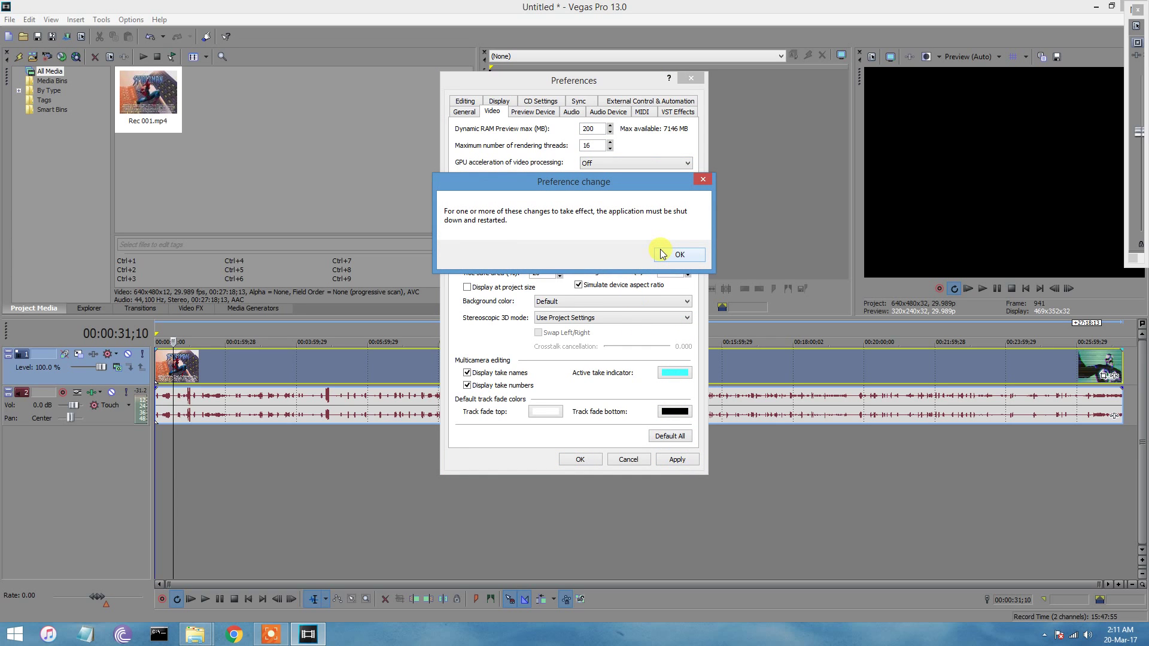
{"action": "left_click", "coordinate": [670, 257]}
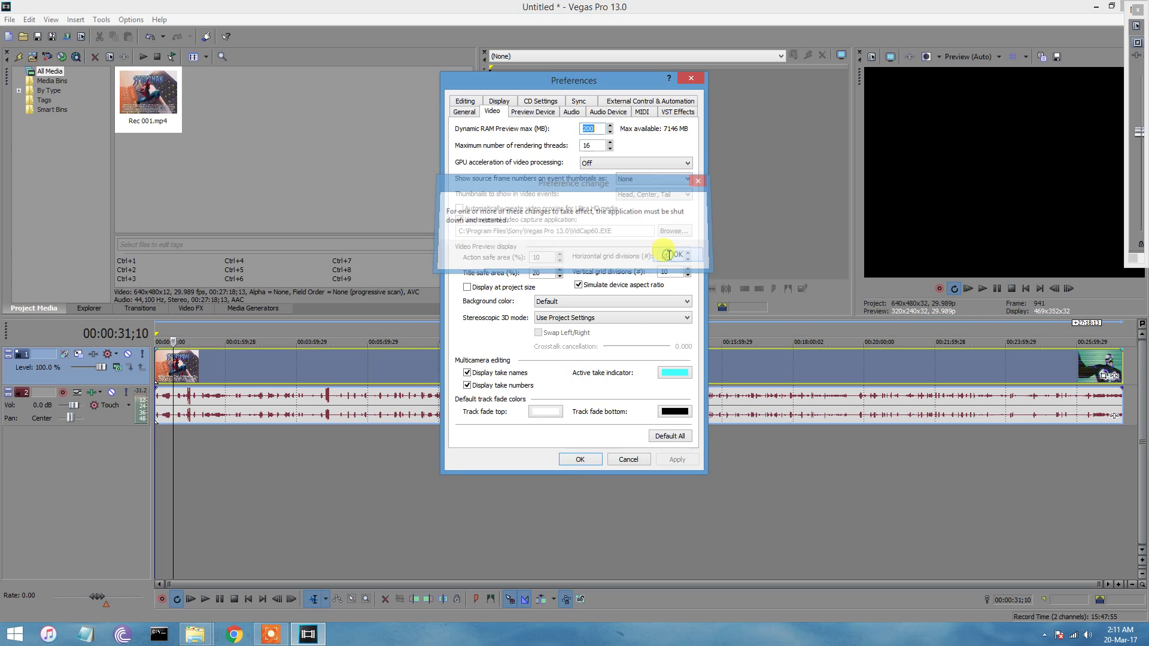
{"action": "left_click", "coordinate": [584, 460]}
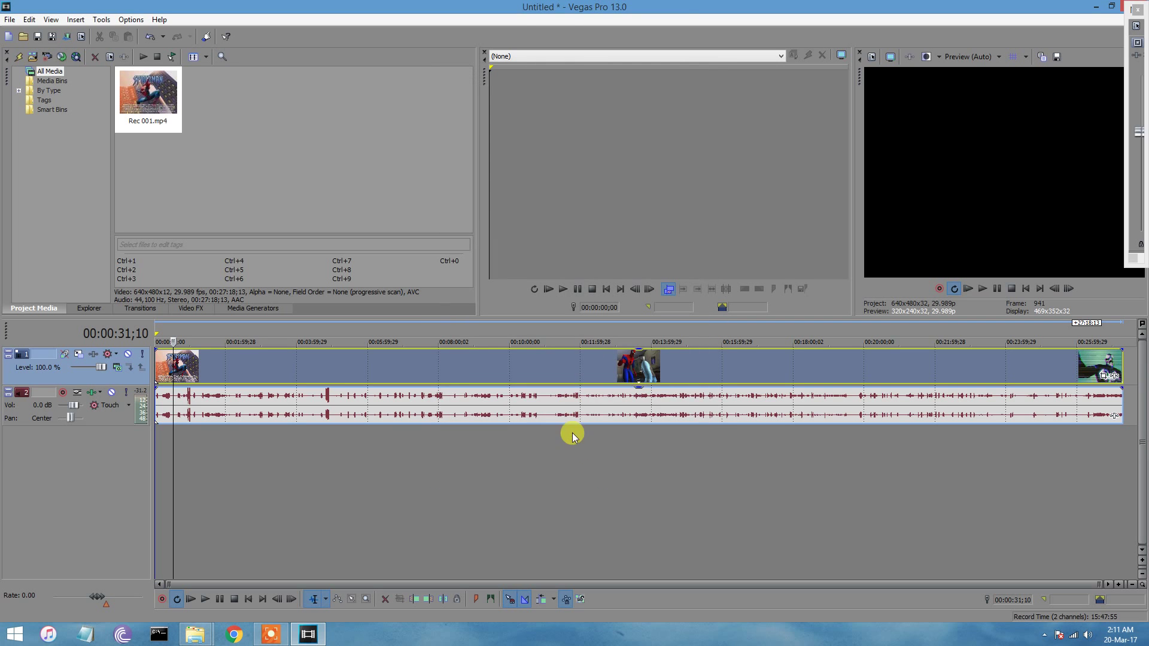
Close Vegas Pro without saving the project and relaunch it
{"action": "left_click", "coordinate": [1136, 6]}
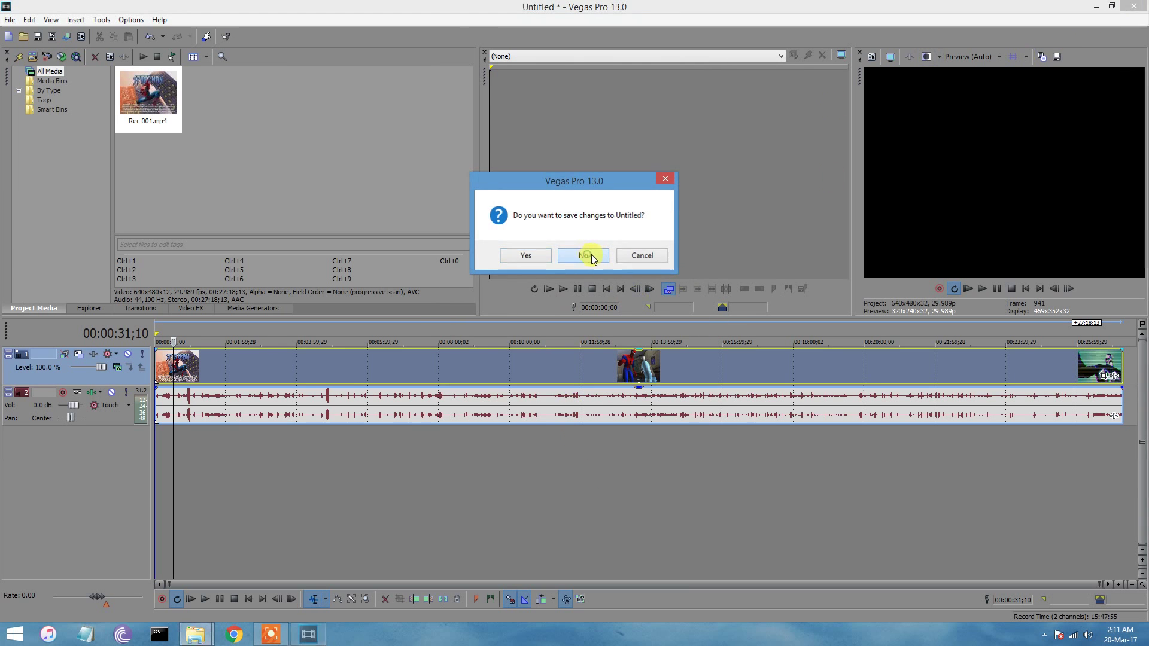
{"action": "left_click", "coordinate": [586, 256]}
{"action": "double_click", "coordinate": [791, 342]}
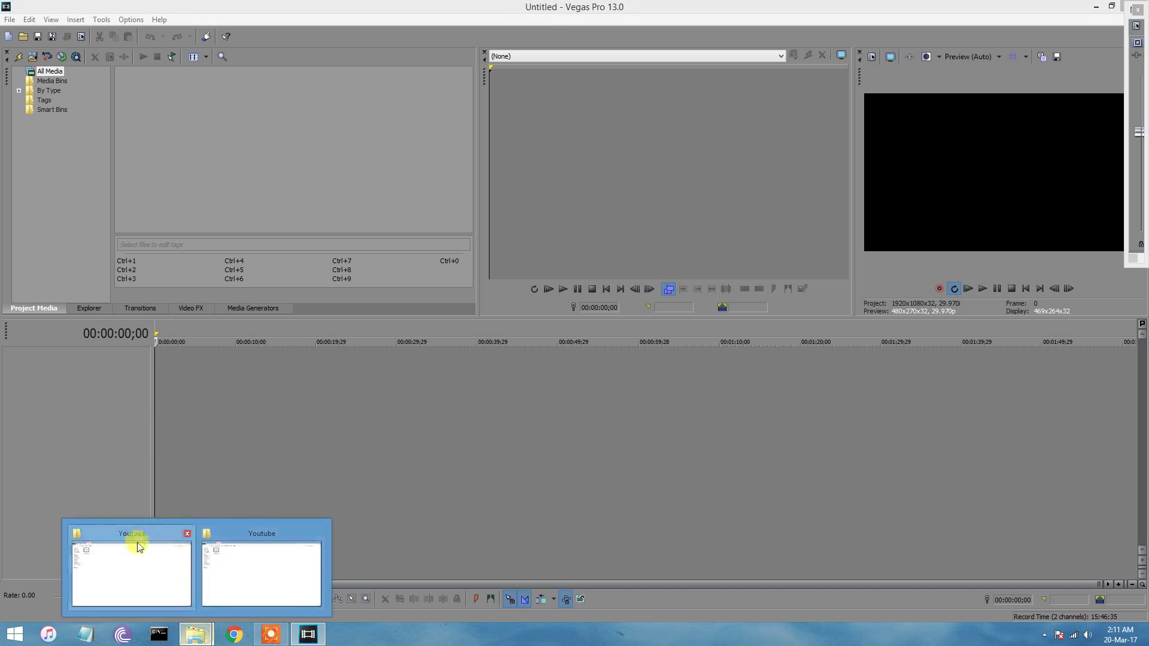
Drag Itunes ringtone.mp4 from the Youtube folder into Project Media
{"action": "left_click", "coordinate": [170, 552]}
{"action": "left_click", "coordinate": [199, 115]}
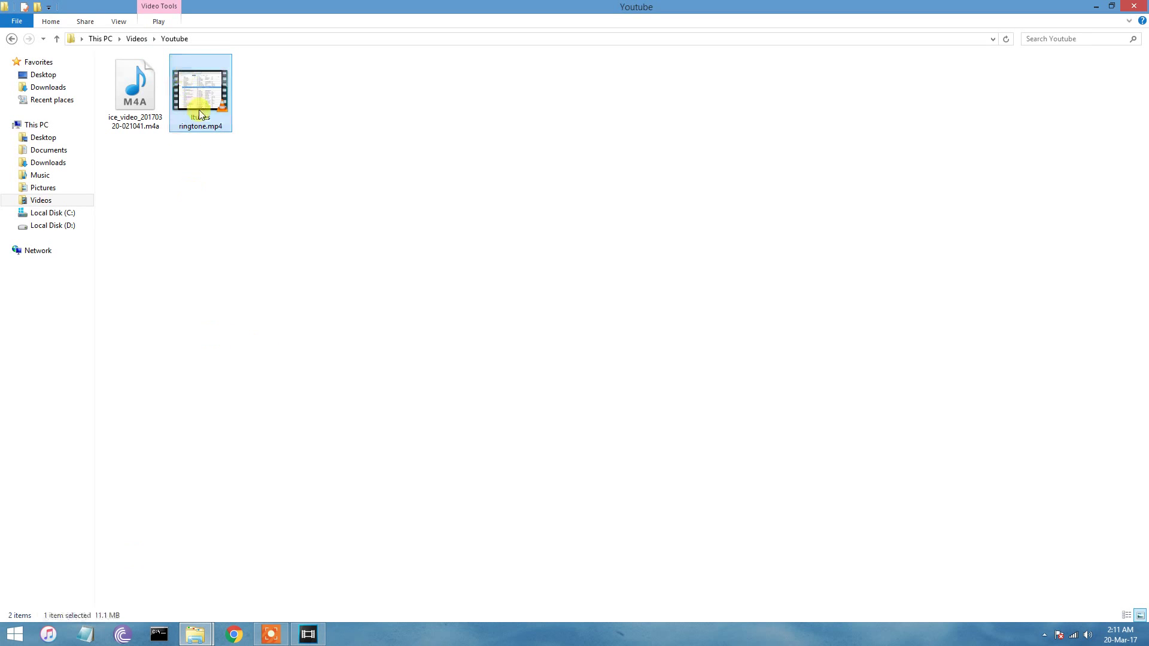
{"action": "left_click_drag", "start_coordinate": [200, 116], "coordinate": [298, 181]}
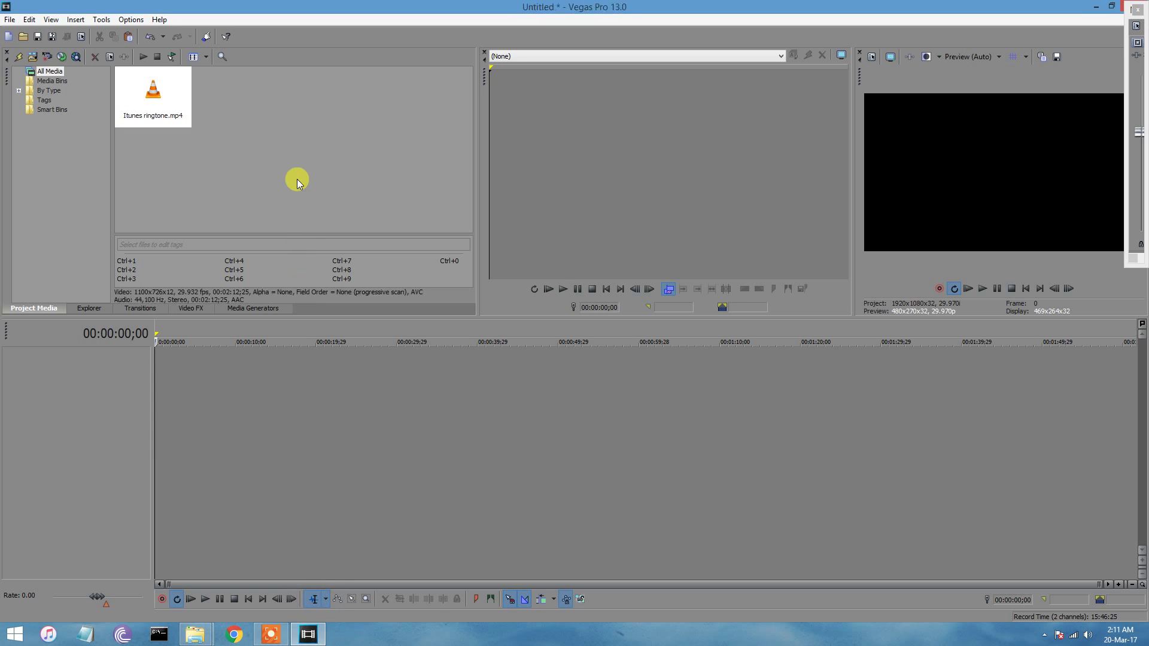
Place Itunes ringtone.mp4 at 00:00:00;00 on the timeline and play it, with its video now visible in the preview
{"action": "left_click", "coordinate": [158, 100]}
{"action": "left_click_drag", "start_coordinate": [148, 102], "coordinate": [311, 408]}
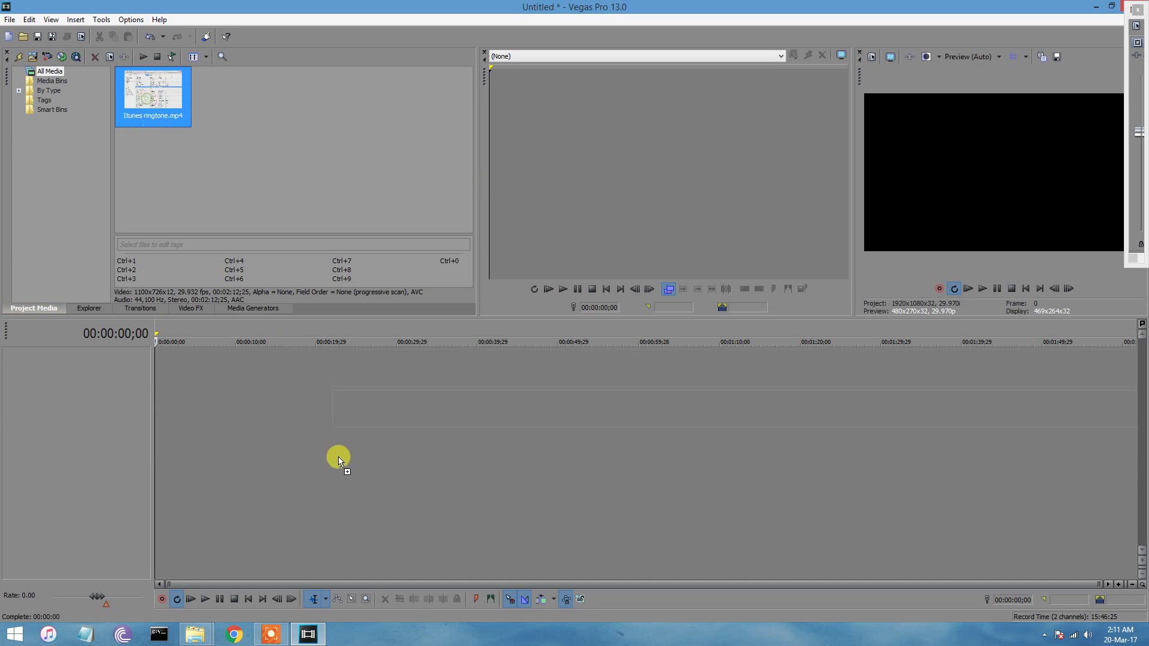
{"action": "left_click_drag", "start_coordinate": [378, 368], "coordinate": [193, 365]}
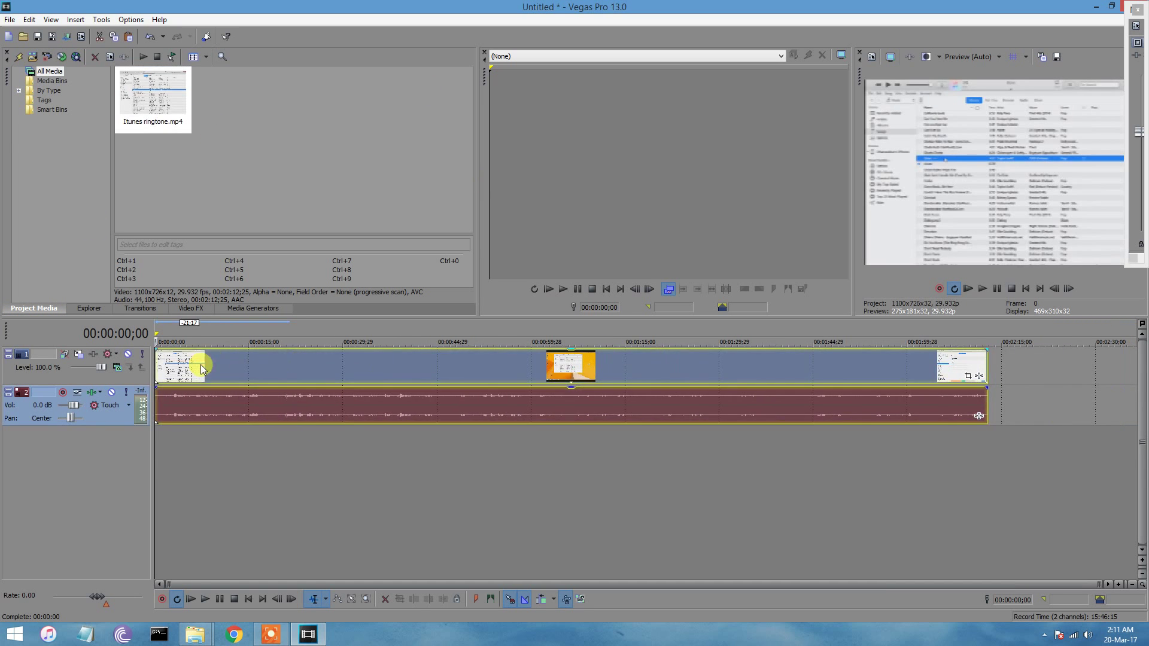
{"action": "left_click", "coordinate": [982, 290]}
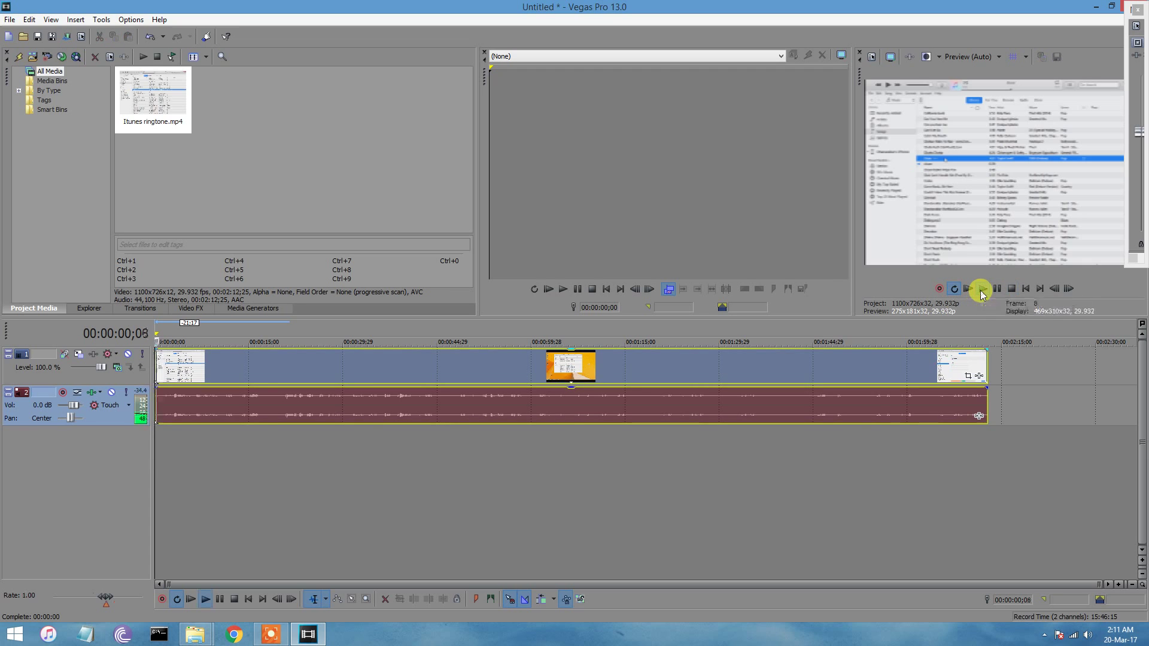
{"action": "left_click", "coordinate": [1011, 289]}
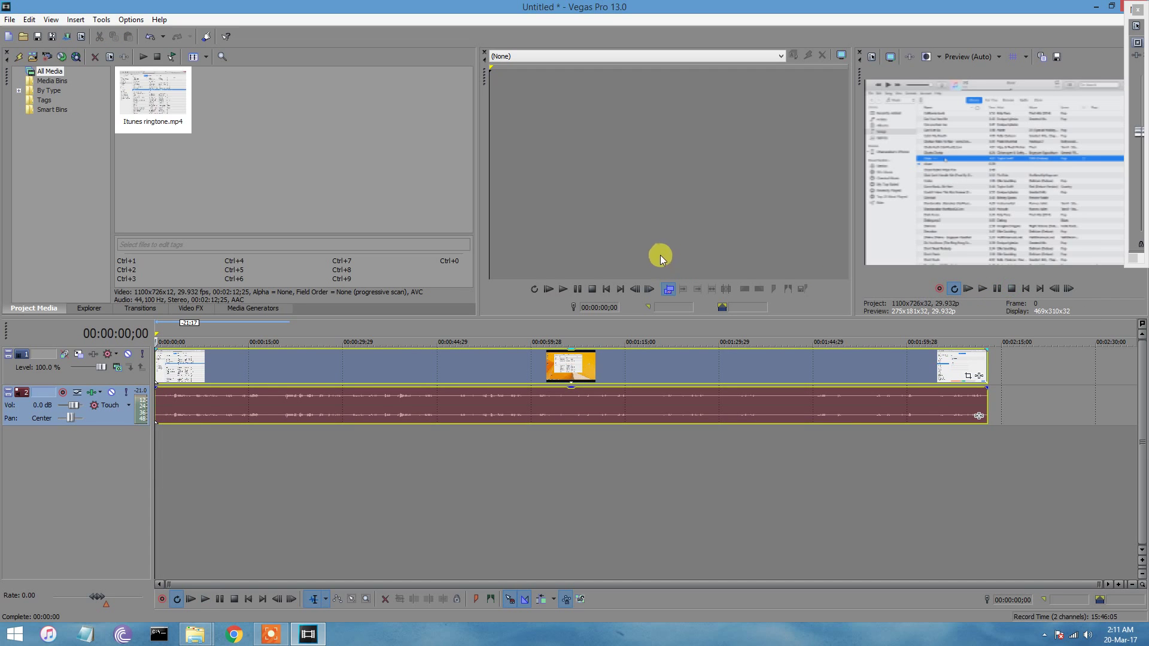